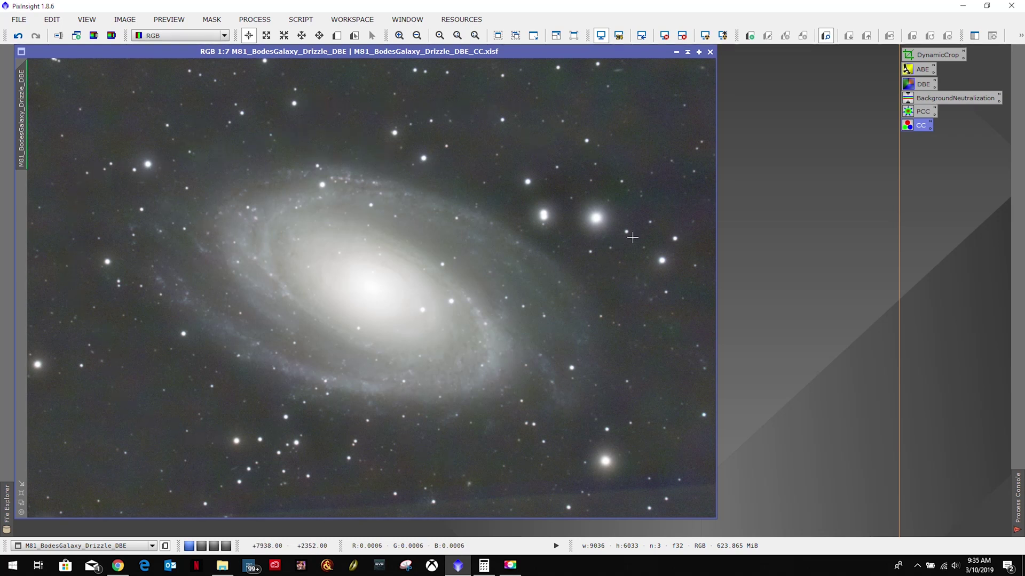
# Step: Open SCNR from All Processes, set to green removal at amount 1.00, and move it top right
pyautogui.click(253, 19)
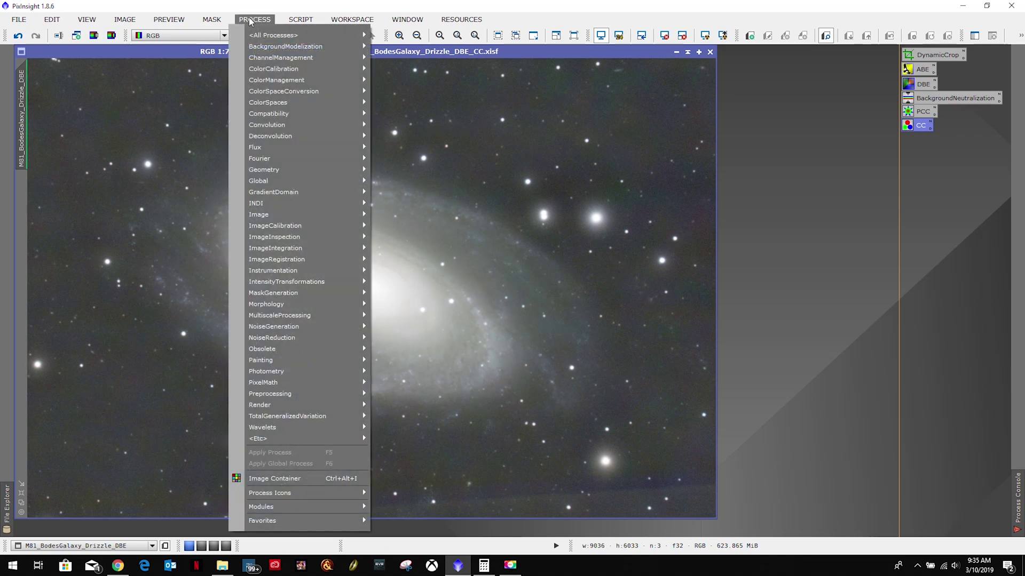
pyautogui.moveTo(274, 36)
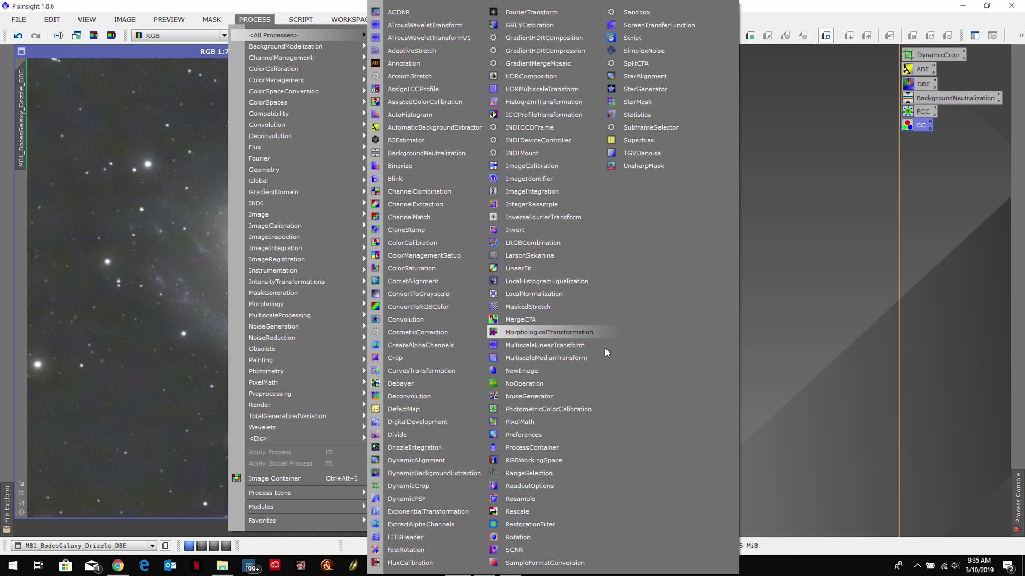
pyautogui.click(521, 551)
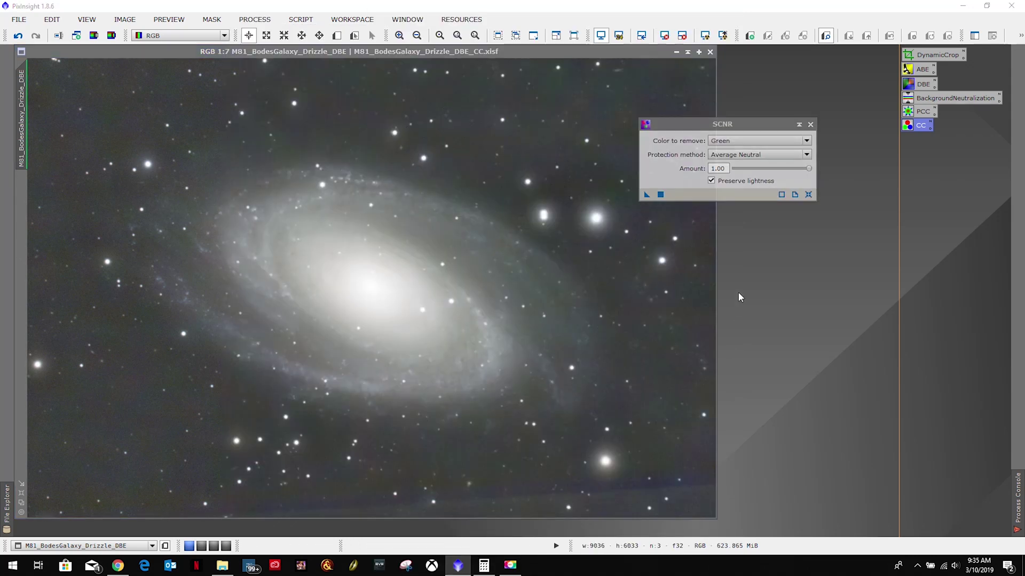
pyautogui.moveTo(737, 125); pyautogui.dragTo(781, 55)
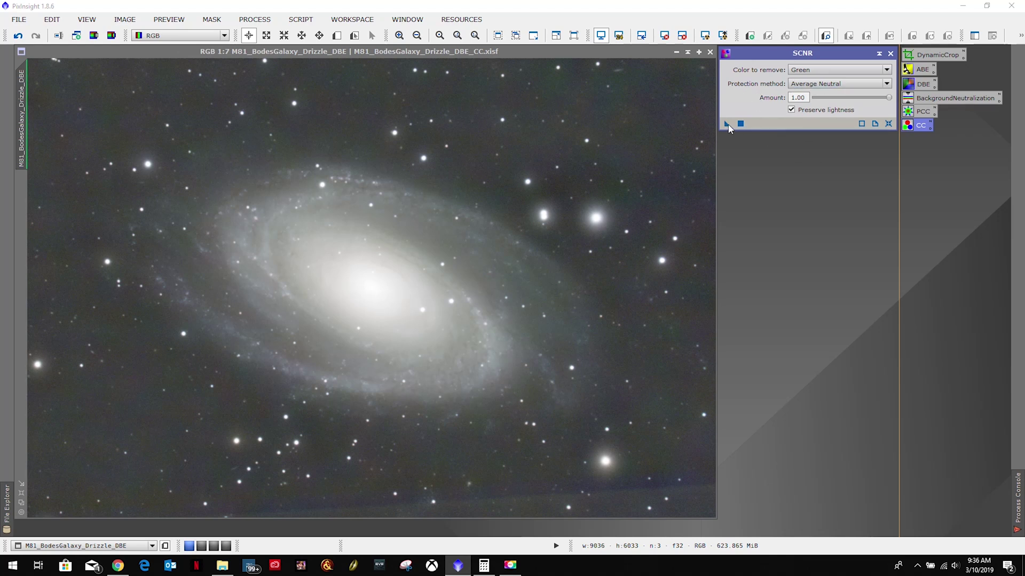
# Step: Apply the SCNR green removal to the M81 galaxy image
pyautogui.moveTo(727, 124); pyautogui.dragTo(525, 149)
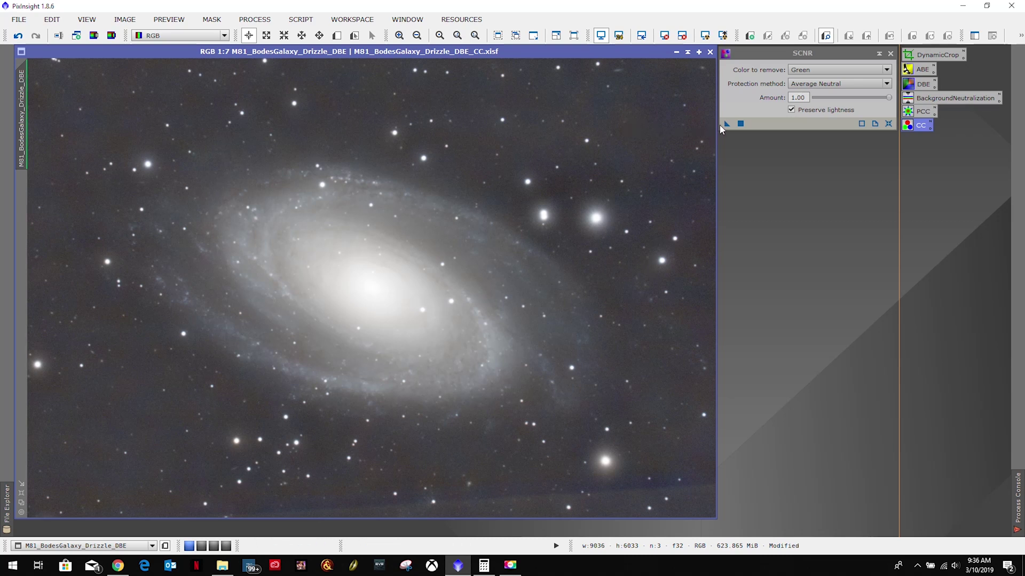
# Step: Create an SCNR process icon on the workspace and name it SCNR
pyautogui.moveTo(747, 208); pyautogui.dragTo(747, 206)
pyautogui.rightClick(761, 207)
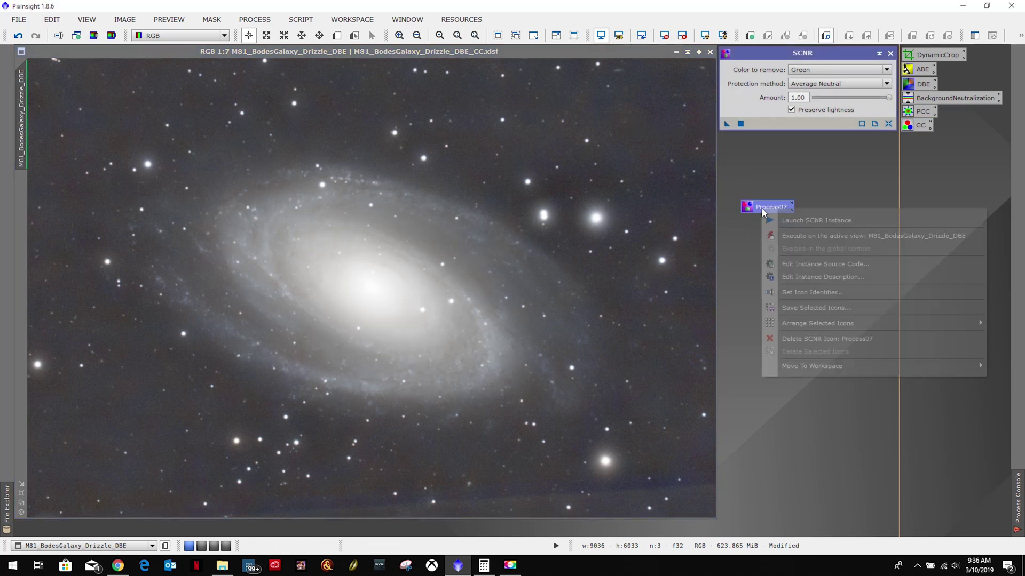
pyautogui.click(808, 293)
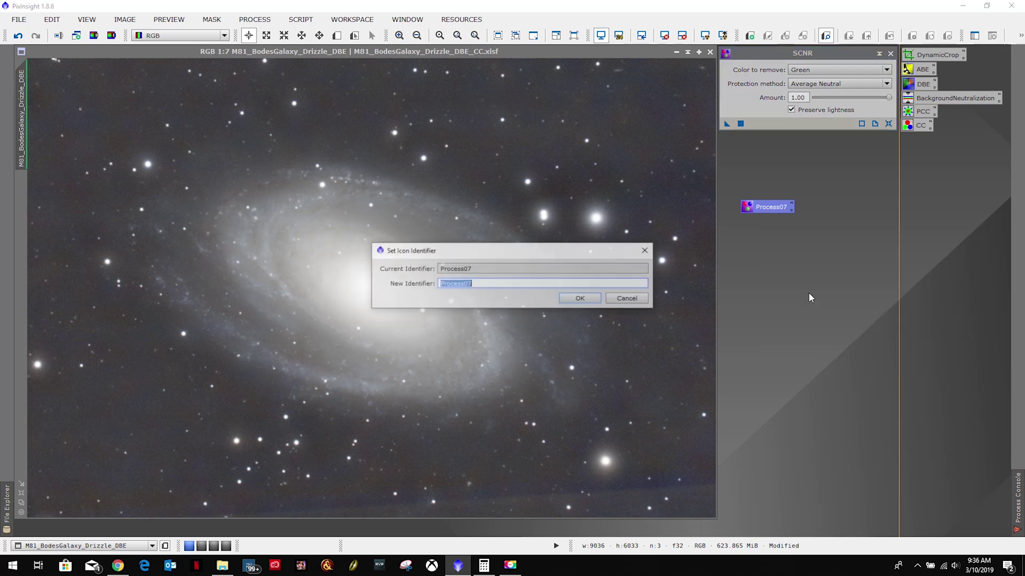
pyautogui.write('SCNR')
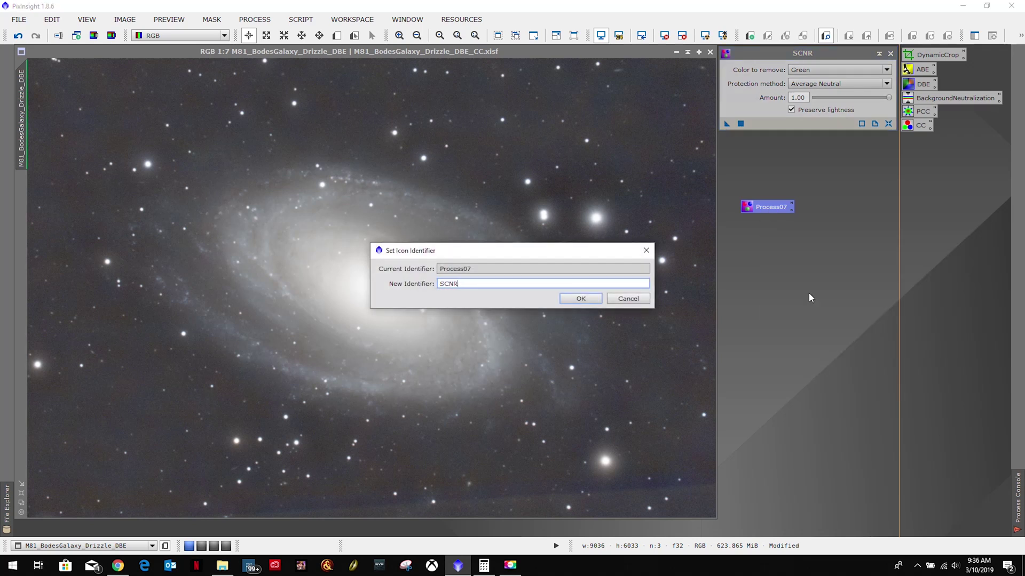
pyautogui.press('Return')
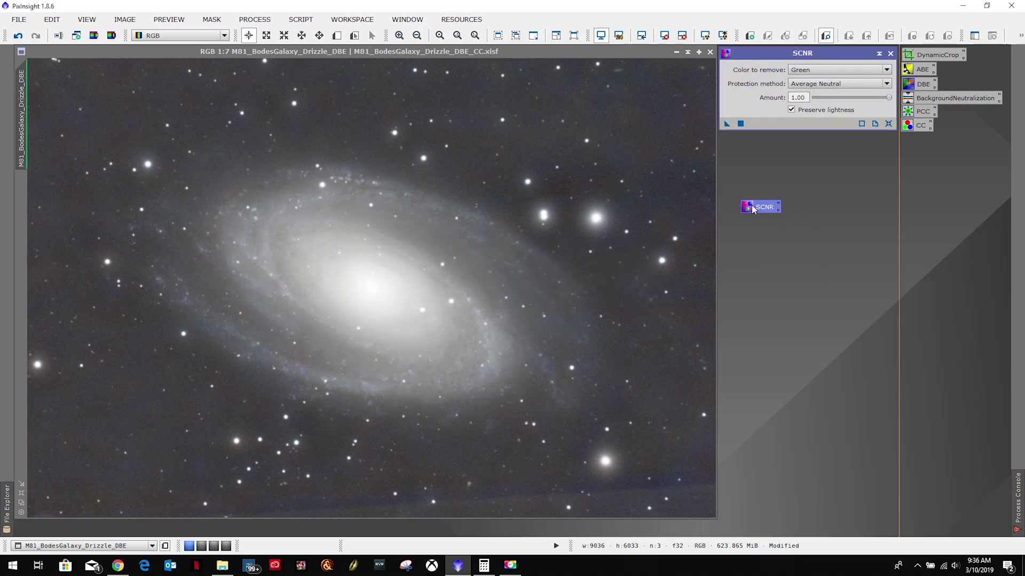
# Step: Place the SCNR icon beneath the CC icon and close the SCNR tool
pyautogui.moveTo(752, 207); pyautogui.dragTo(916, 143)
pyautogui.press('Delete')
pyautogui.click(891, 55)
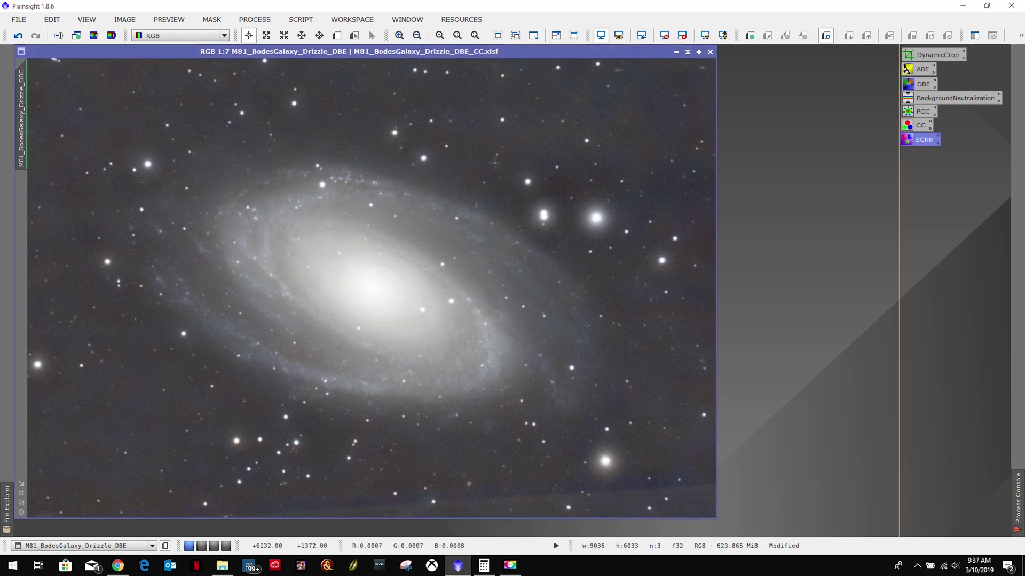
# Step: Save the image as M81_BodesGalaxy_Drizzle_DBE_CC_SCNR.xisf, accepting the XISF options
pyautogui.hotkey('ctrl', 's')
pyautogui.click(18, 19)
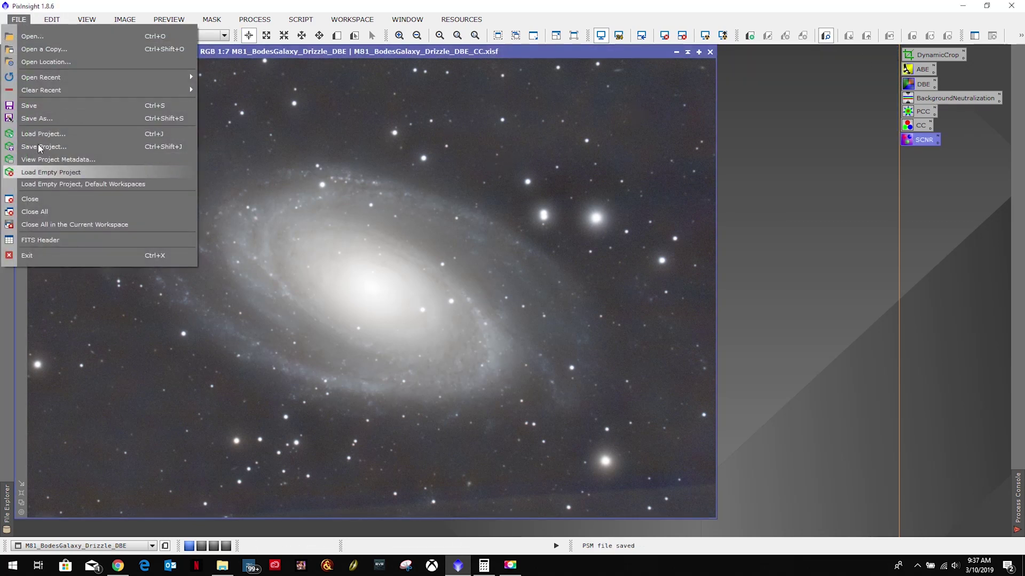
pyautogui.click(38, 119)
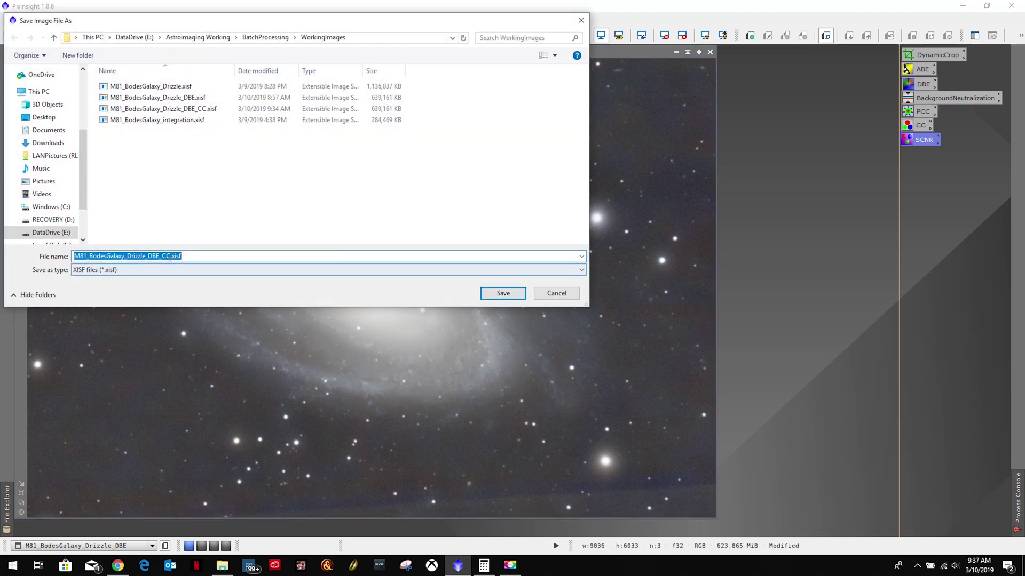
pyautogui.click(191, 271)
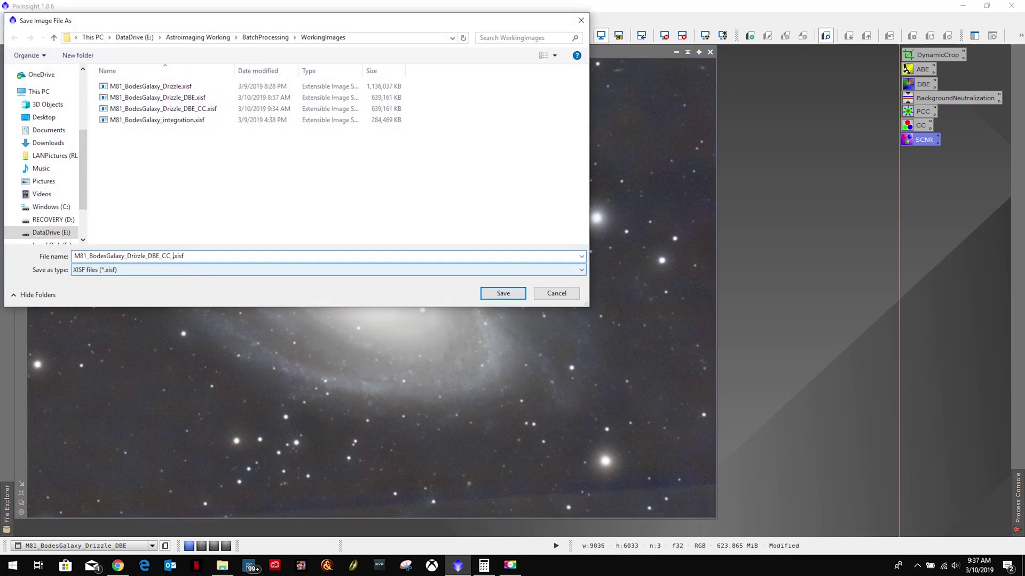
pyautogui.write('_SCNR')
pyautogui.click(503, 293)
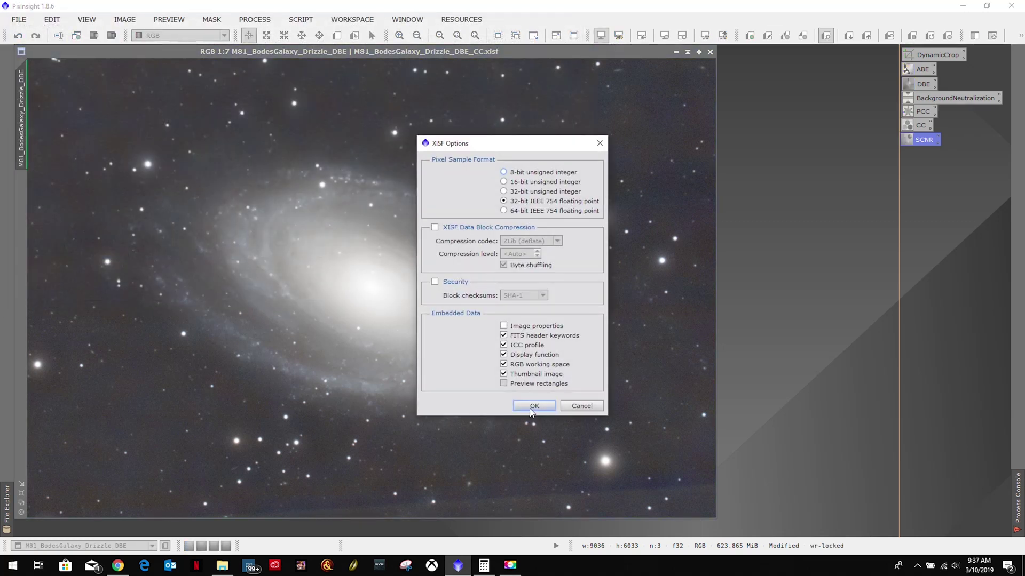
pyautogui.click(534, 406)
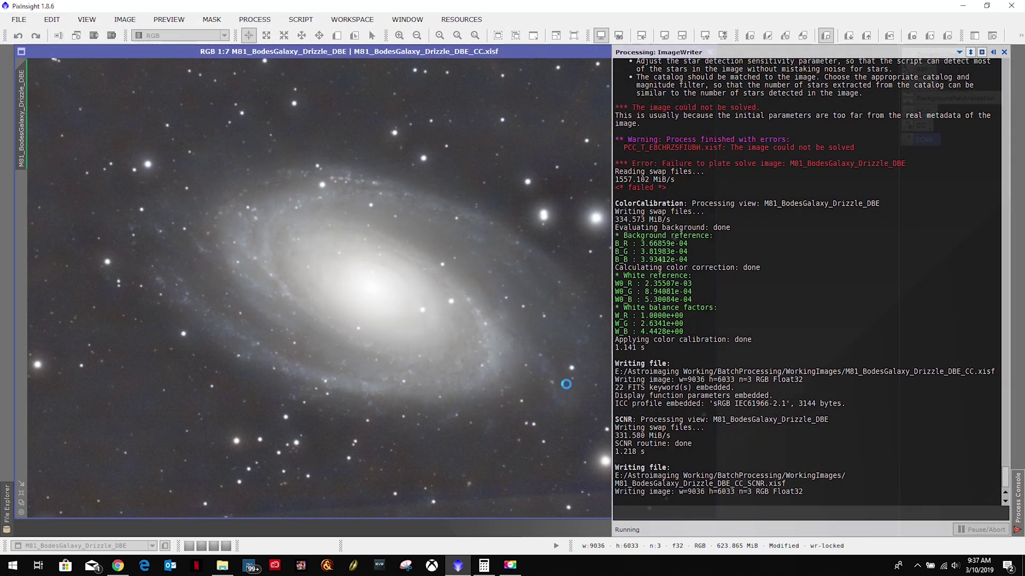